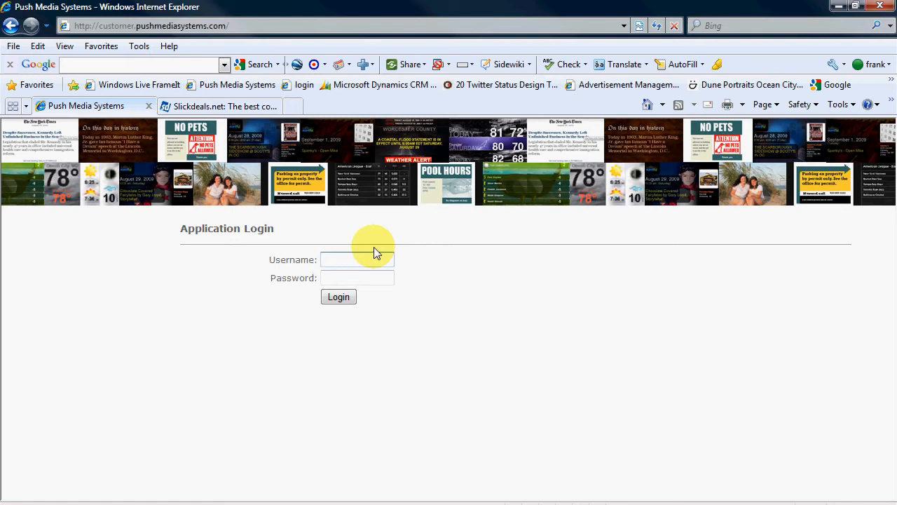
# Log in to the application with the account username and password
pyautogui.write('bob_1')
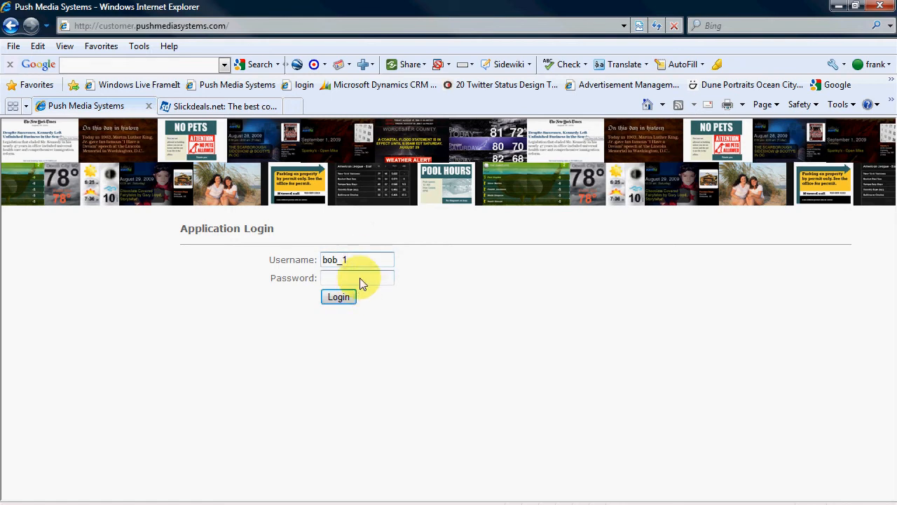
pyautogui.write('••')
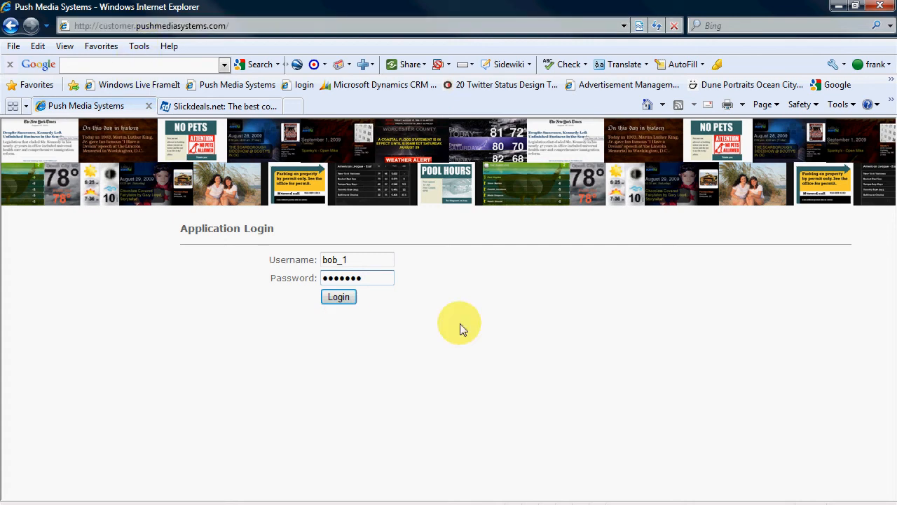
pyautogui.click(336, 297)
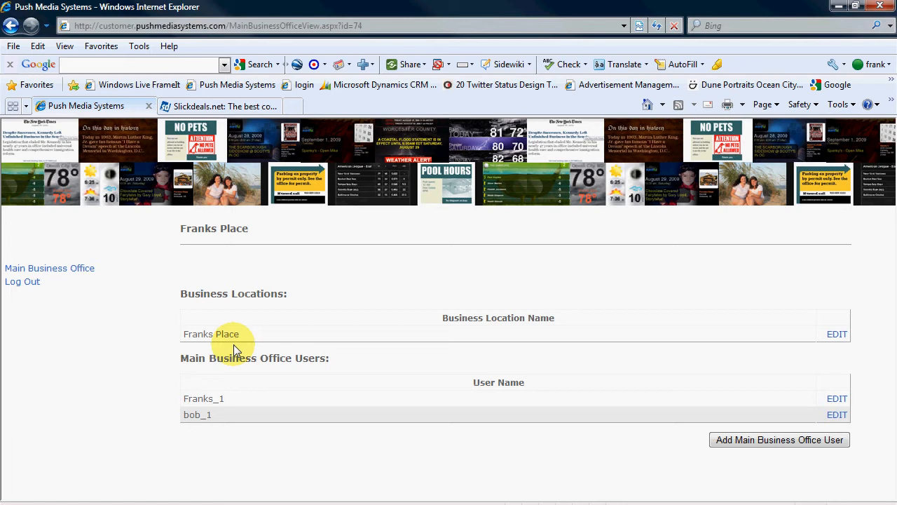
# Open the Franks Place business location and start adding a new slide schedule
pyautogui.click(838, 334)
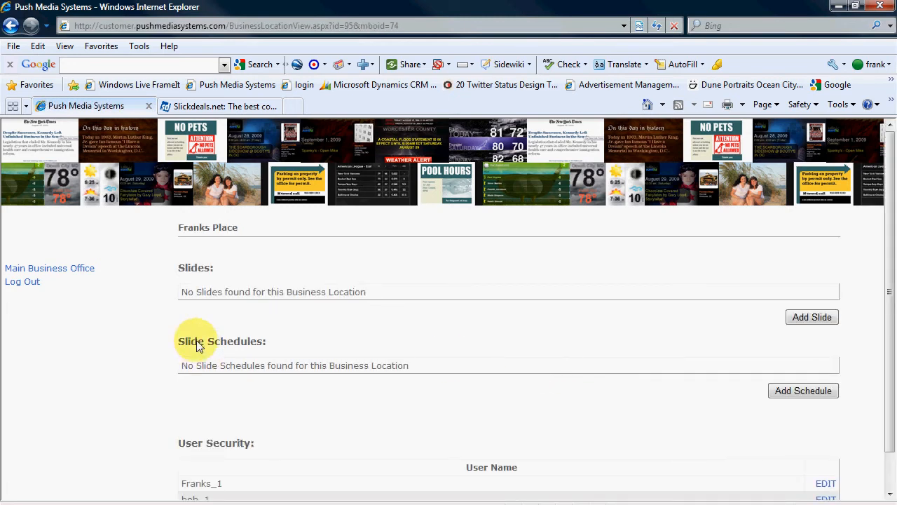
pyautogui.click(800, 393)
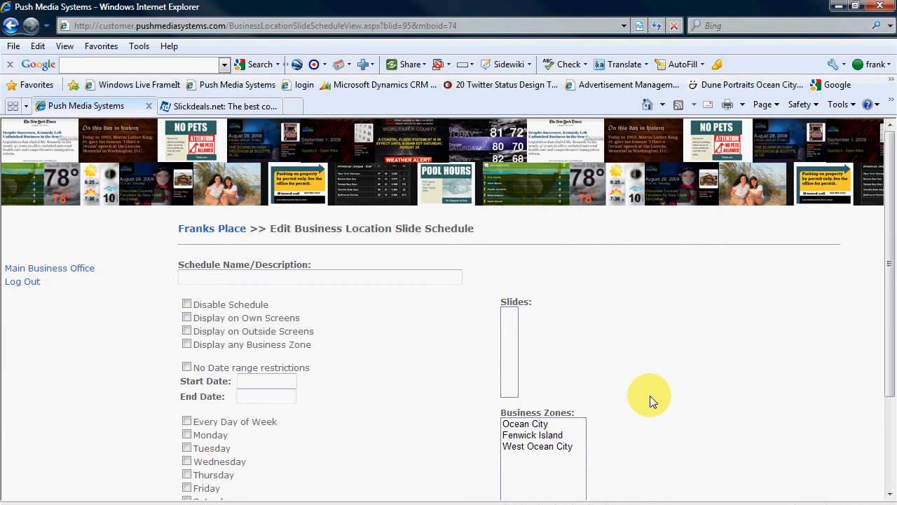
pyautogui.scroll(-3, 650, 397)
pyautogui.scroll(3, 624, 393)
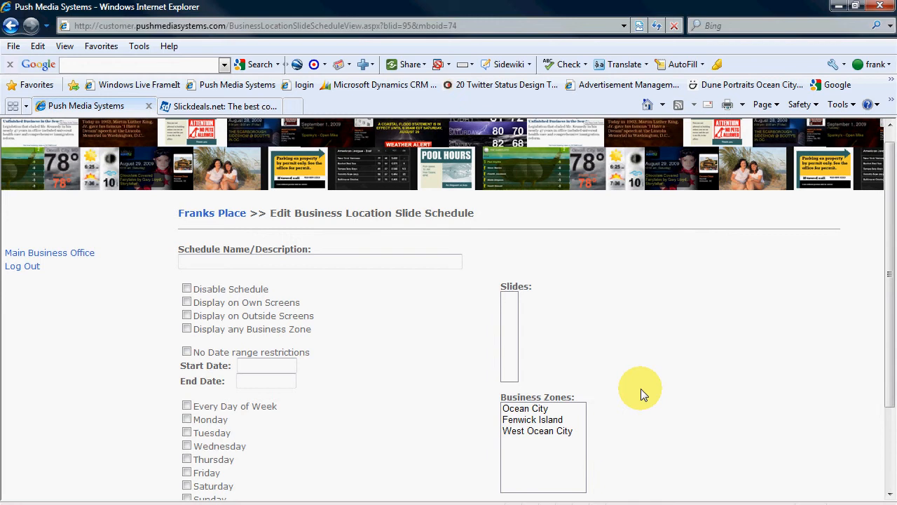
# Name the schedule "All the time on outside/others displays"
pyautogui.click(299, 265)
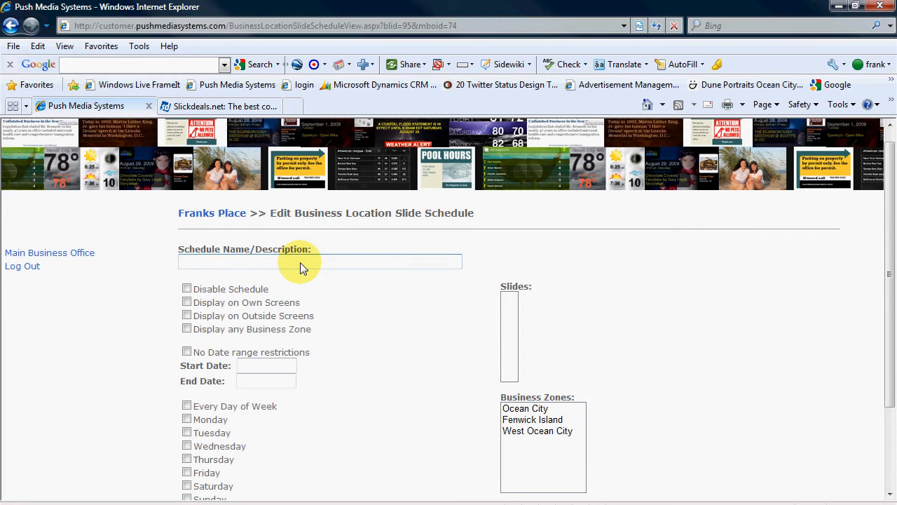
pyautogui.write('a')
pyautogui.press('BackSpace')
pyautogui.write('All the time on outside')
pyautogui.write('/others displays')
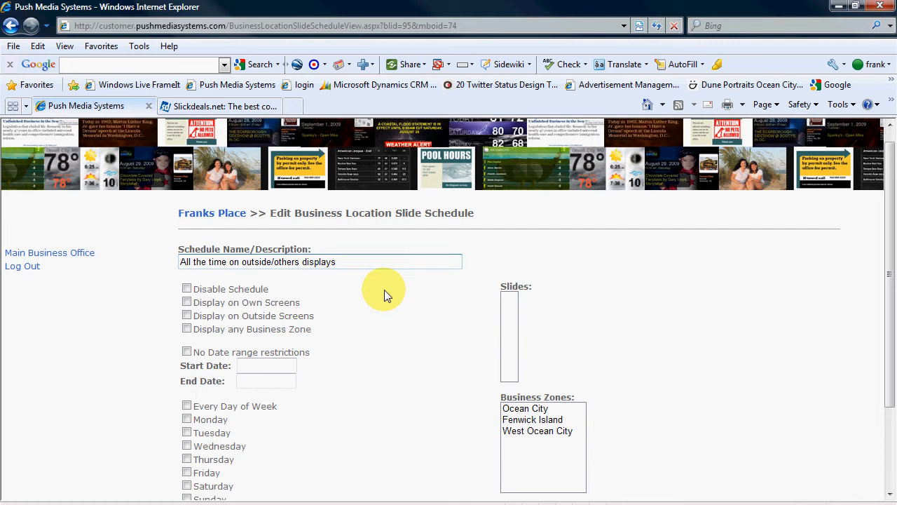
pyautogui.click(188, 288)
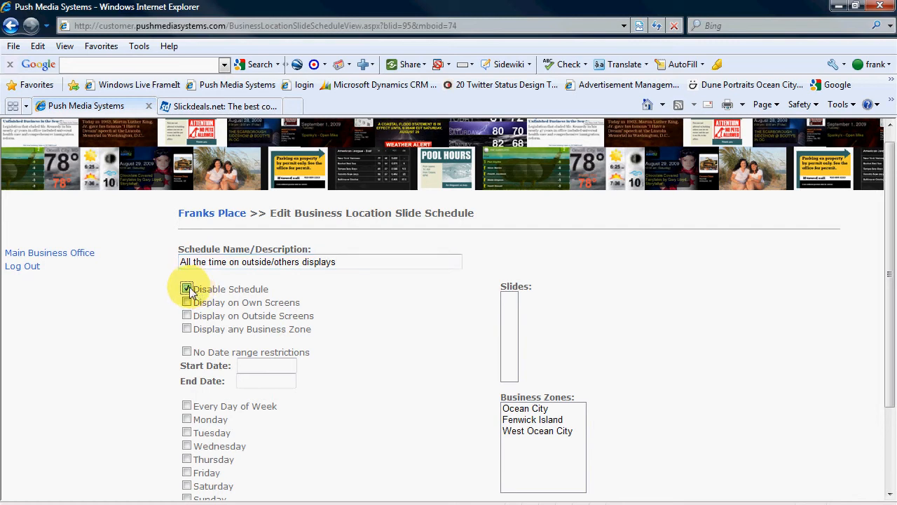
pyautogui.click(189, 290)
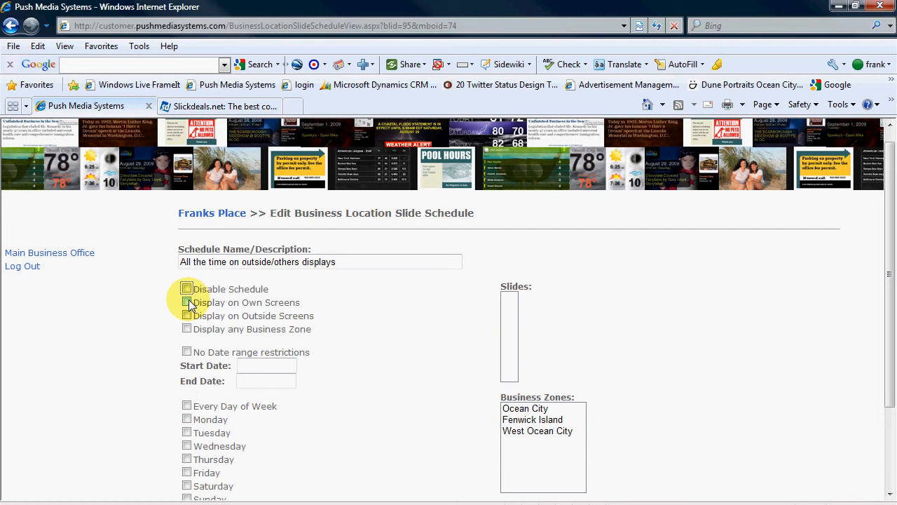
pyautogui.click(188, 303)
pyautogui.click(188, 303)
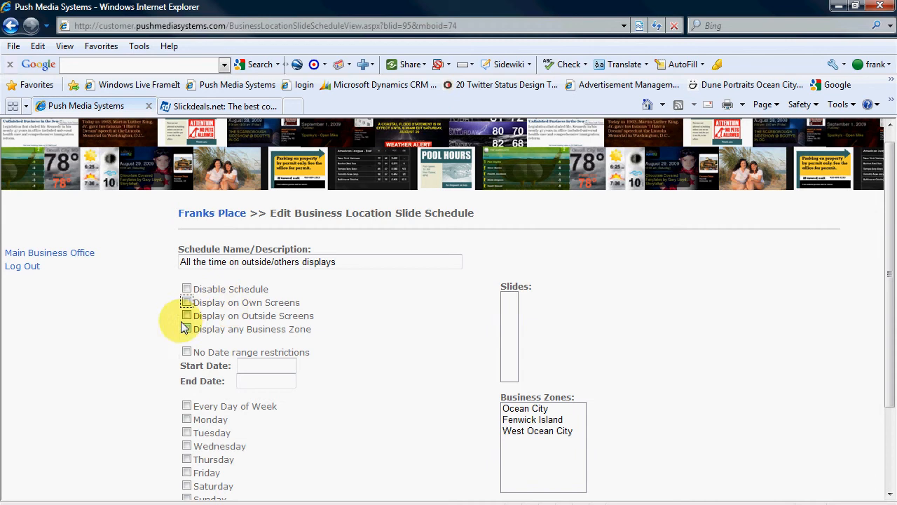
# Turn on the Display on Outside Screens option
pyautogui.click(187, 316)
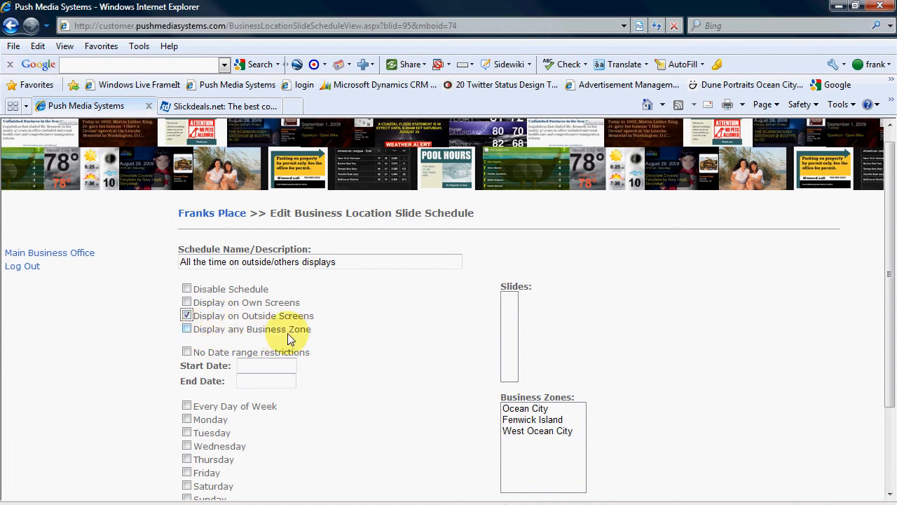
pyautogui.scroll(-3, 413, 350)
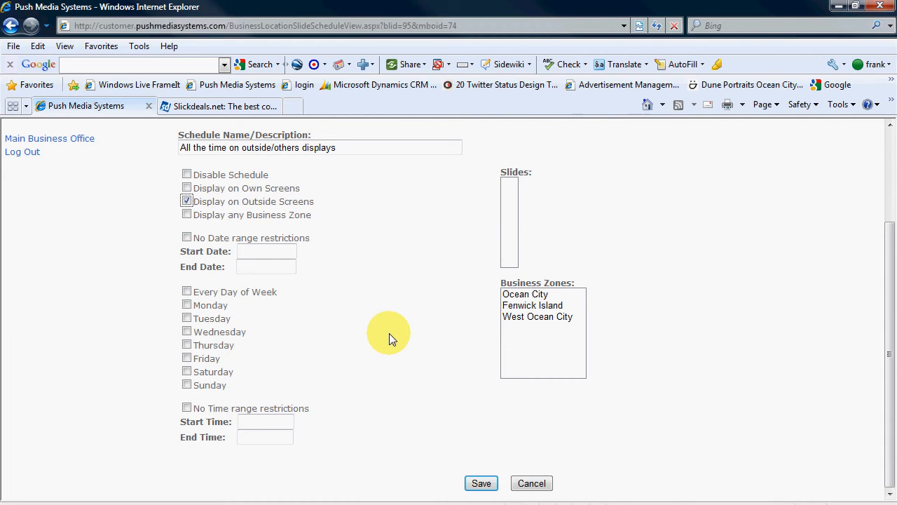
# Enter a date range from 07/27/2011 to 08/27/2011
pyautogui.click(186, 239)
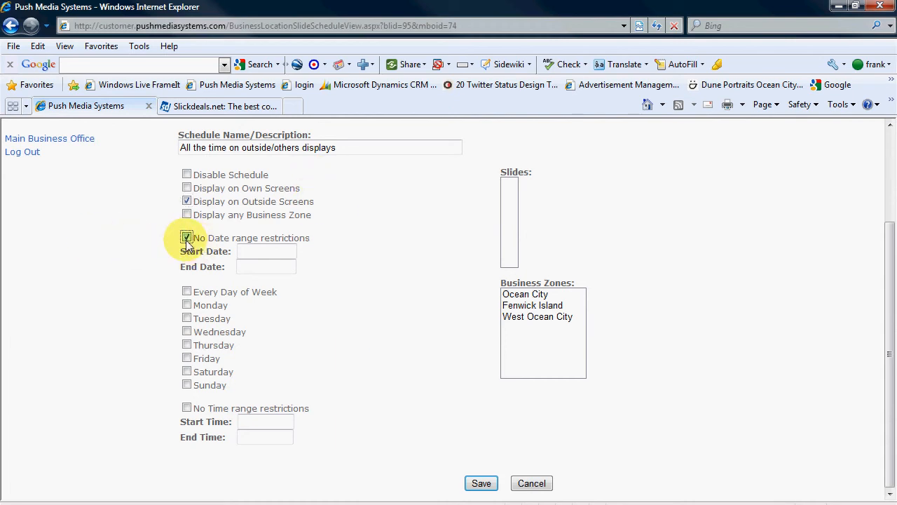
pyautogui.click(186, 238)
pyautogui.click(275, 251)
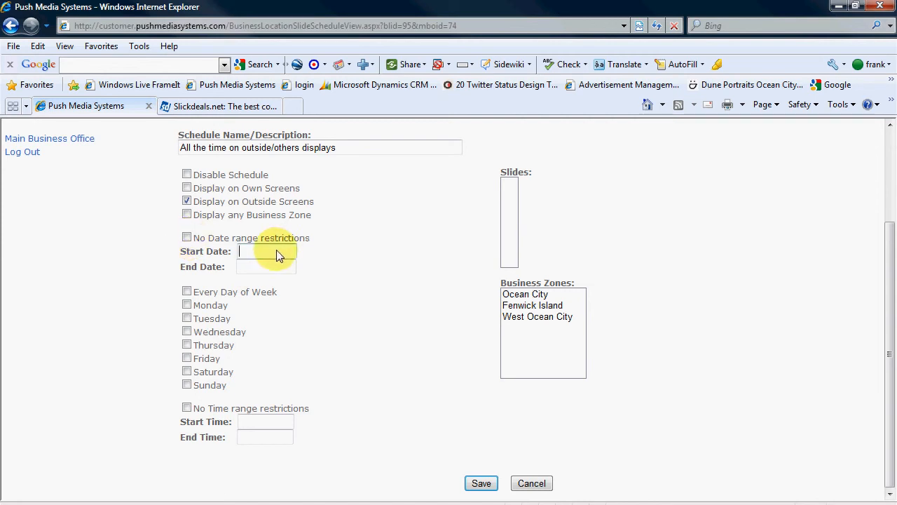
pyautogui.write('07')
pyautogui.write('/27/2011')
pyautogui.click(273, 267)
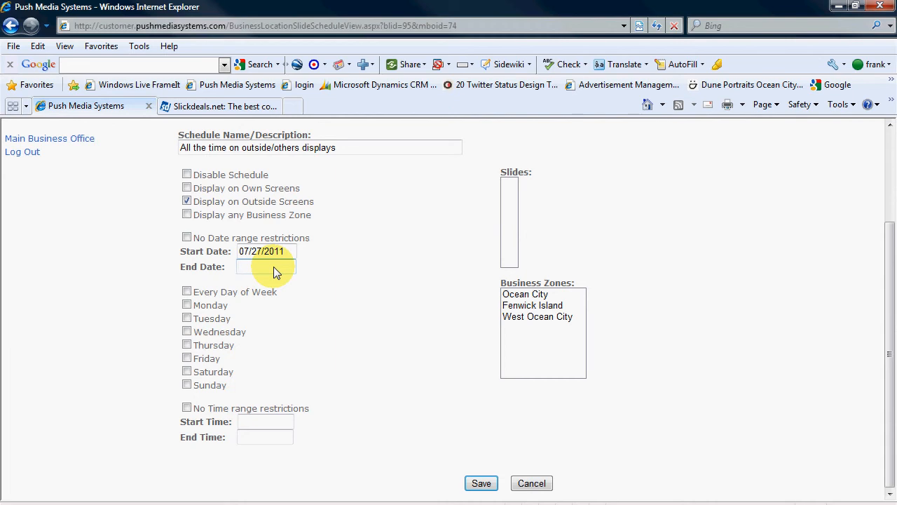
pyautogui.write('08/27/2011')
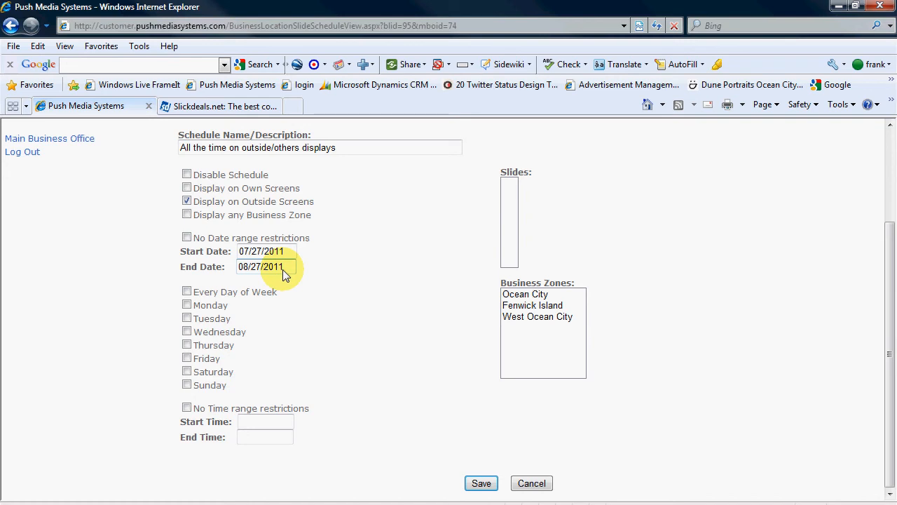
# Clear both dates and turn on No Date range restrictions
pyautogui.moveTo(287, 252); pyautogui.dragTo(230, 254)
pyautogui.press('Delete')
pyautogui.moveTo(282, 272); pyautogui.dragTo(210, 253)
pyautogui.press('Delete')
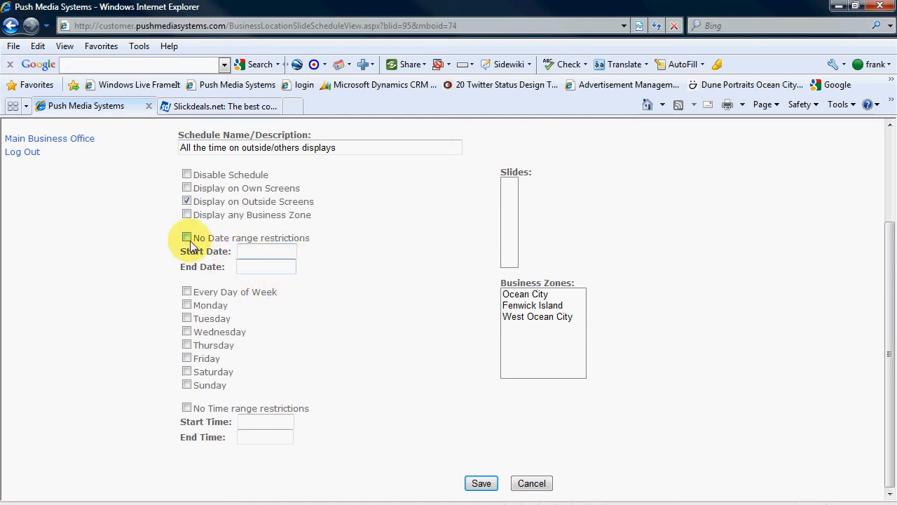
pyautogui.click(186, 238)
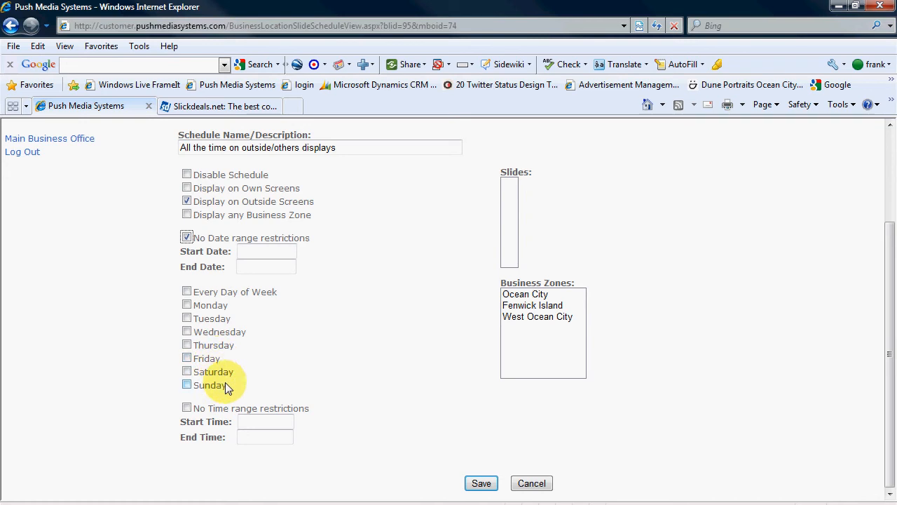
pyautogui.click(186, 358)
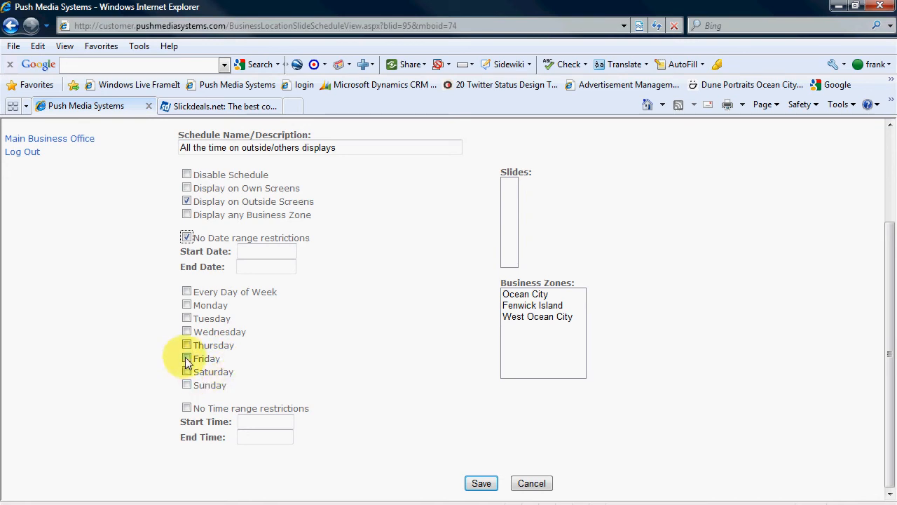
pyautogui.click(187, 372)
pyautogui.click(186, 384)
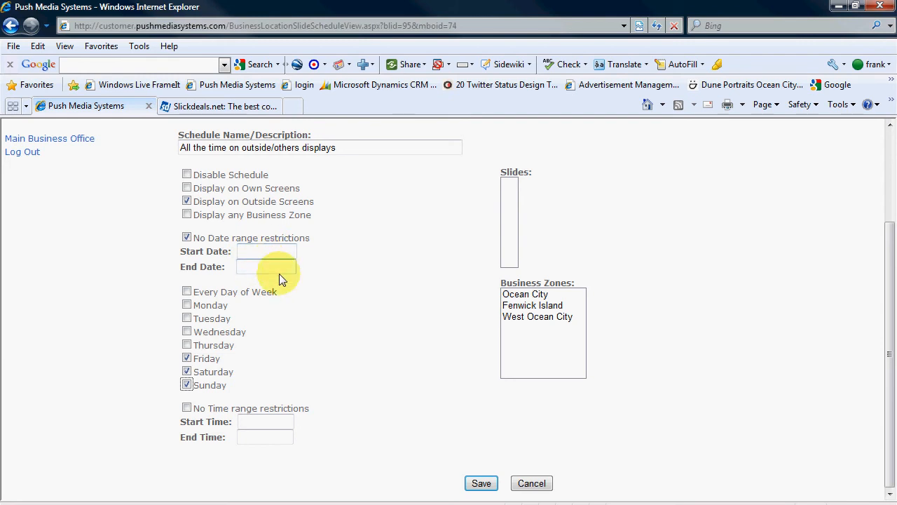
pyautogui.click(186, 359)
pyautogui.click(186, 372)
pyautogui.click(186, 384)
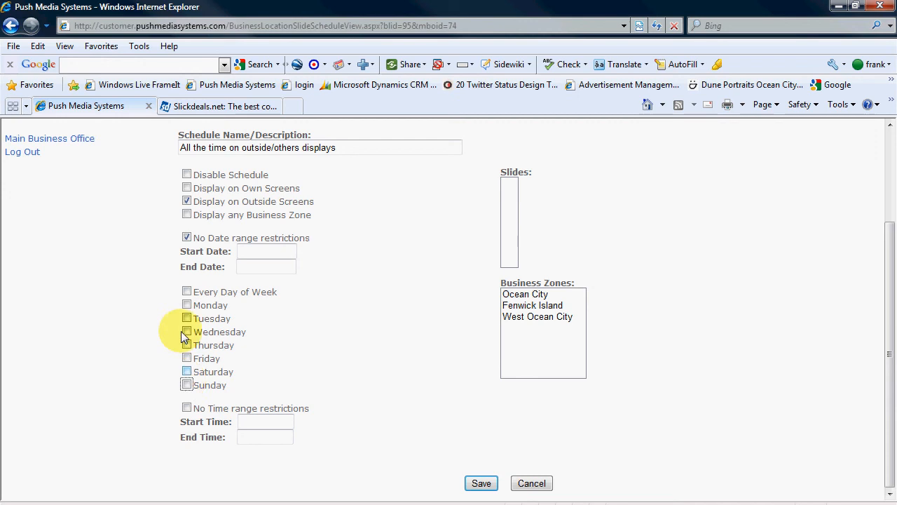
# Turn on the Every Day of Week option
pyautogui.click(187, 292)
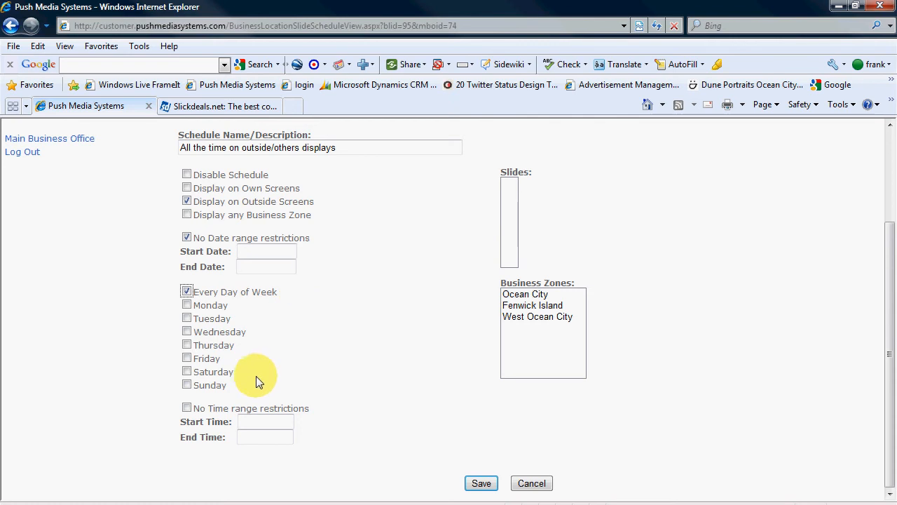
# Enter a time range from 9 am to 3 pm
pyautogui.click(186, 408)
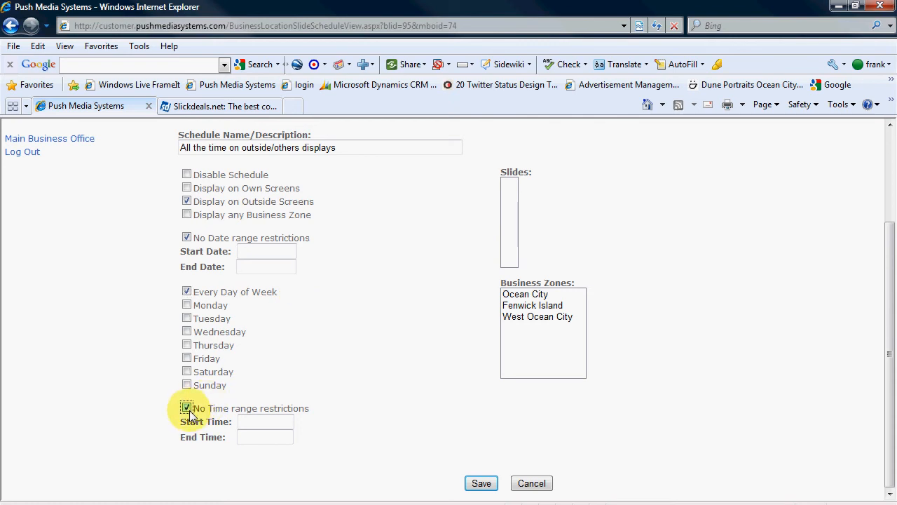
pyautogui.click(258, 419)
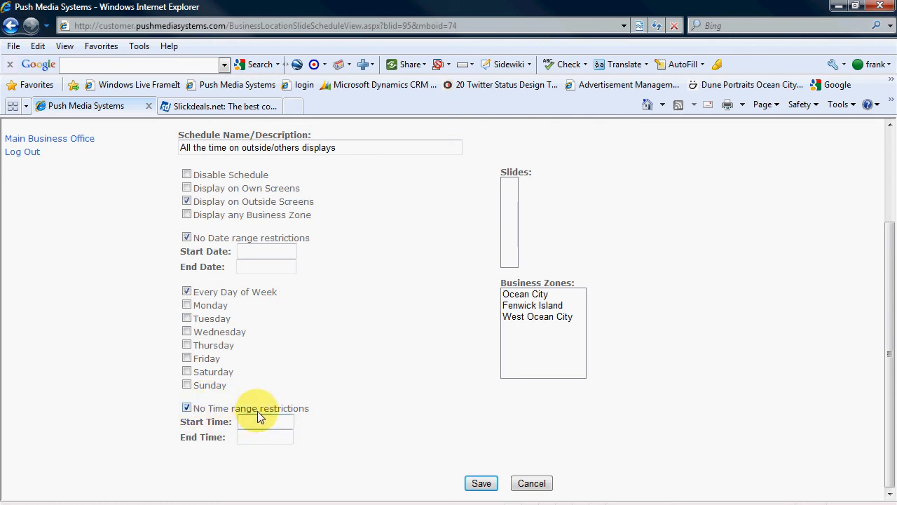
pyautogui.write('9 am')
pyautogui.click(268, 444)
pyautogui.write('3')
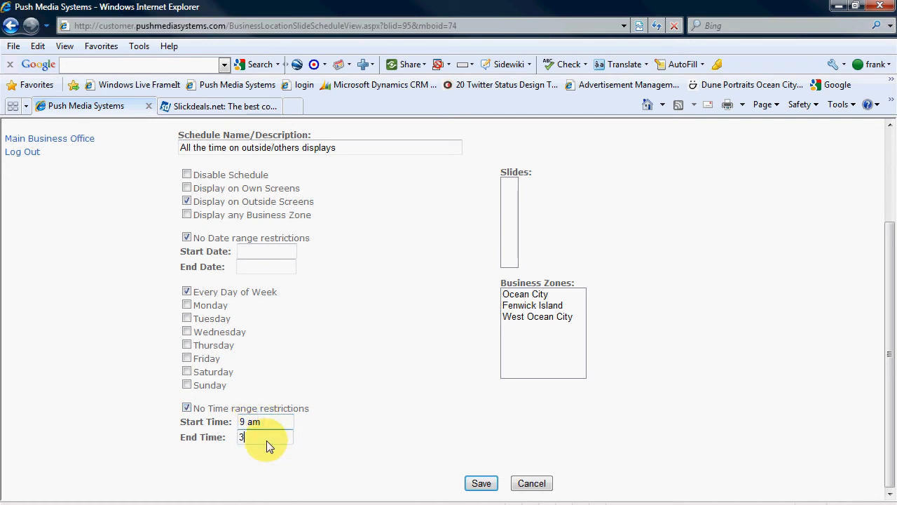
pyautogui.write(' pm')
# Clear both times and turn on No Time range restrictions
pyautogui.click(186, 408)
pyautogui.moveTo(273, 421); pyautogui.dragTo(203, 435)
pyautogui.press('BackSpace')
pyautogui.press('BackSpace')
pyautogui.click(186, 408)
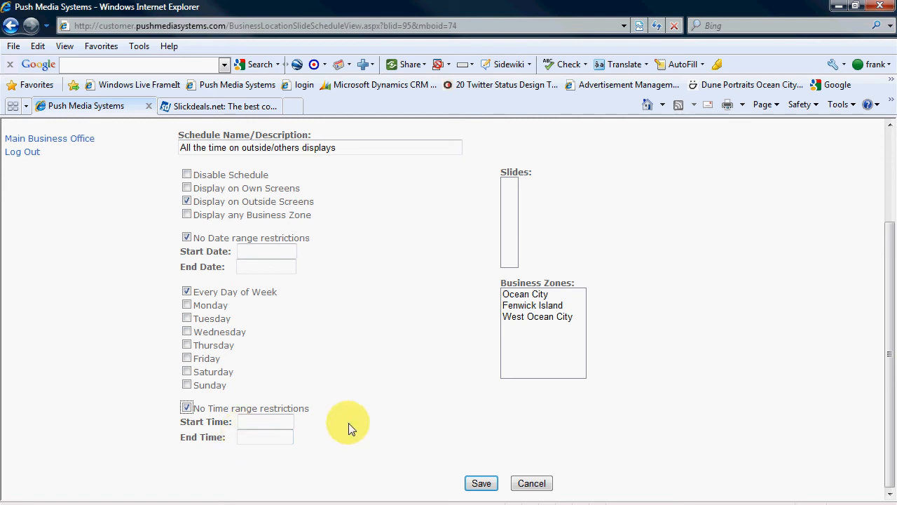
# Select the Ocean City business zone and save the schedule
pyautogui.click(506, 295)
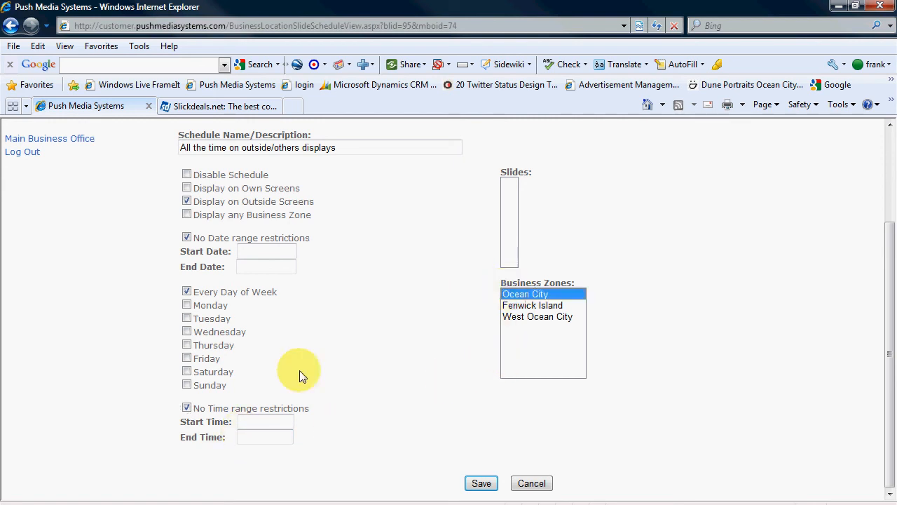
pyautogui.click(482, 484)
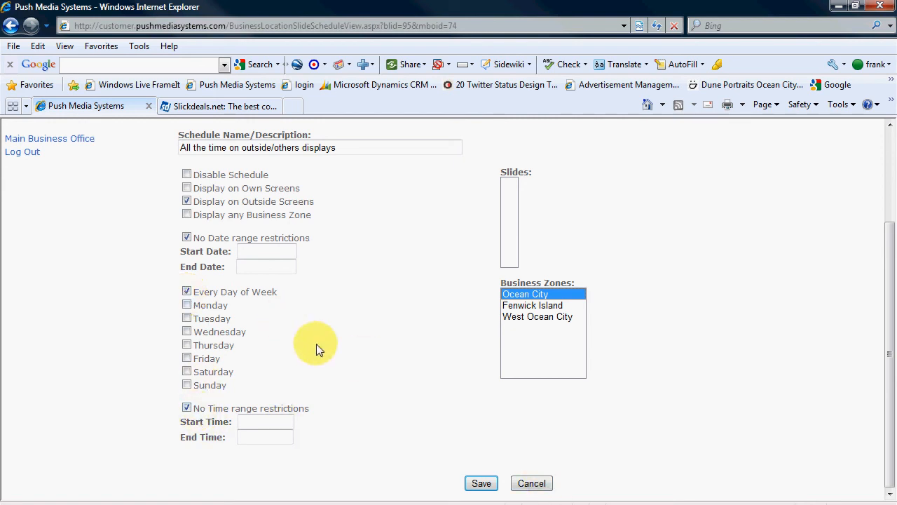
pyautogui.click(482, 483)
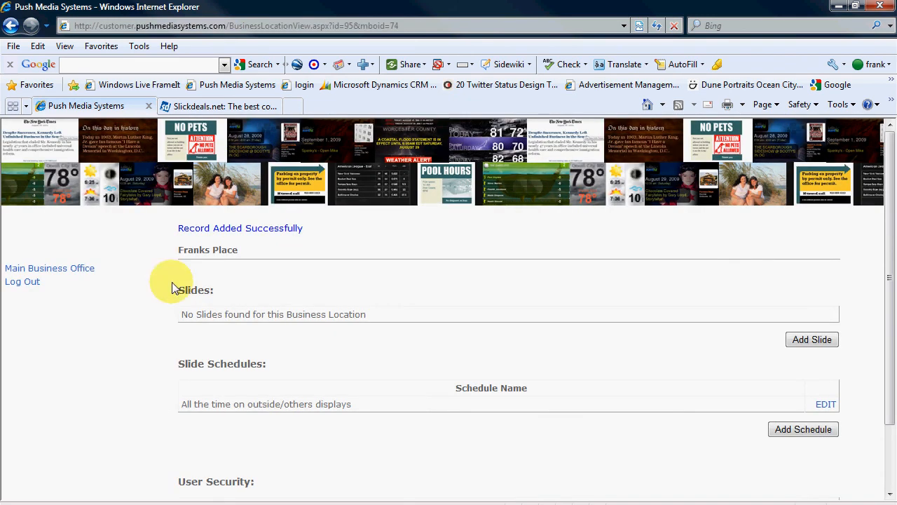
# Reopen the new schedule to review its settings, then cancel without changes
pyautogui.click(824, 405)
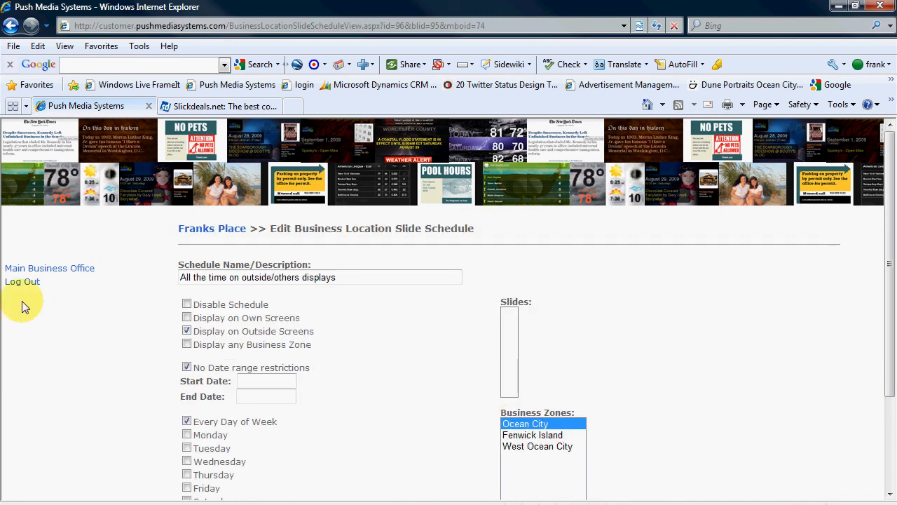
pyautogui.scroll(-3, 88, 350)
pyautogui.scroll(3, 88, 350)
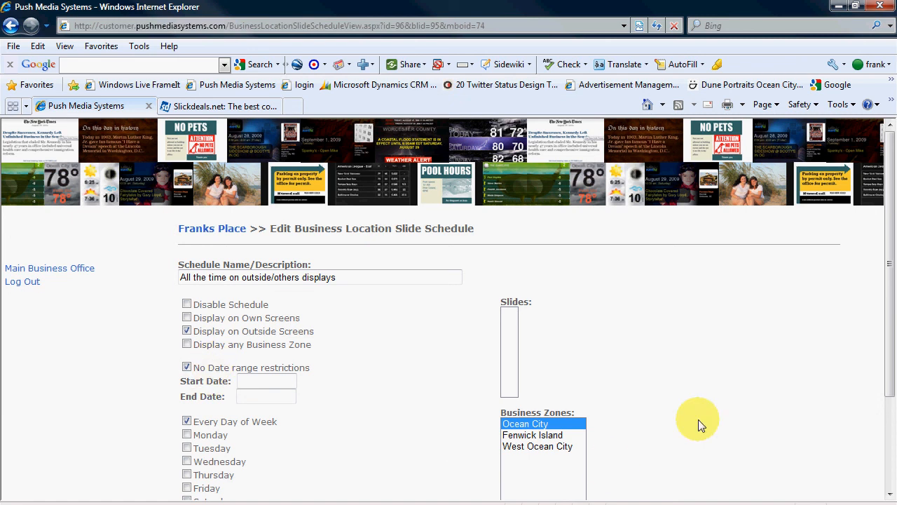
pyautogui.scroll(-3, 652, 442)
pyautogui.click(558, 483)
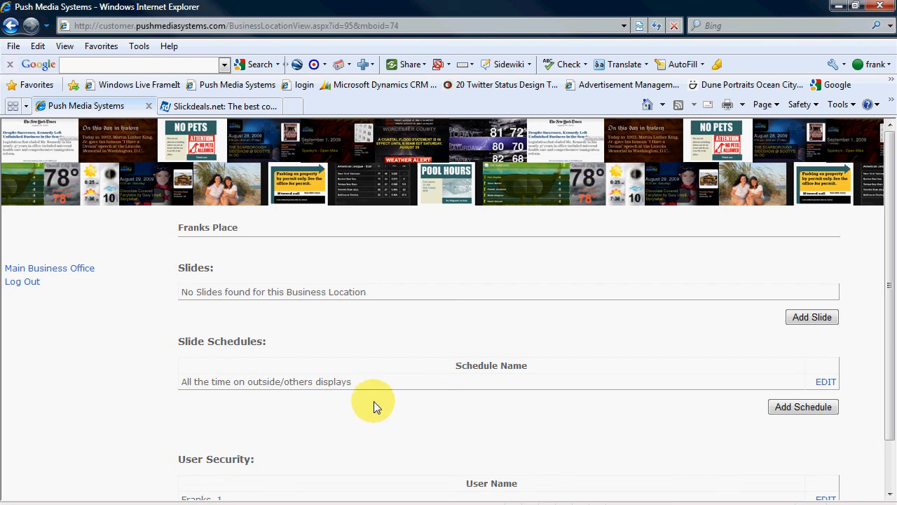
# Log out of the application
pyautogui.click(28, 281)
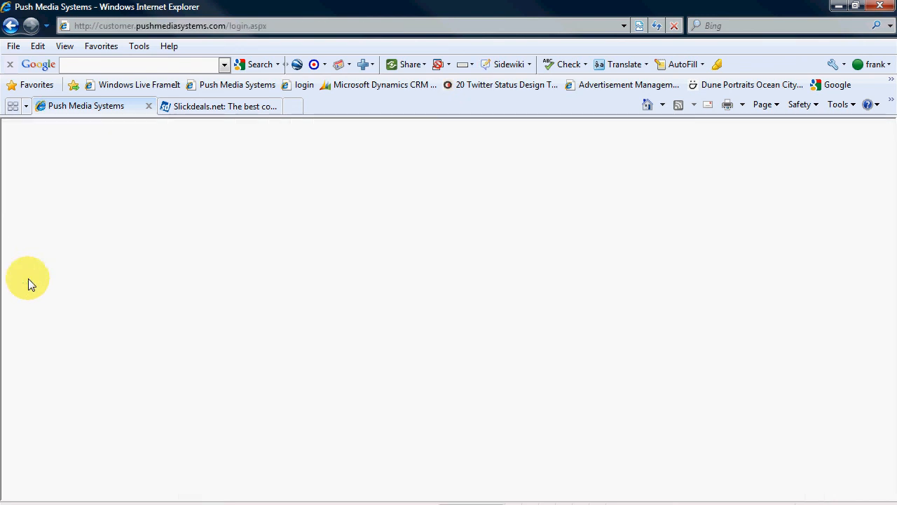